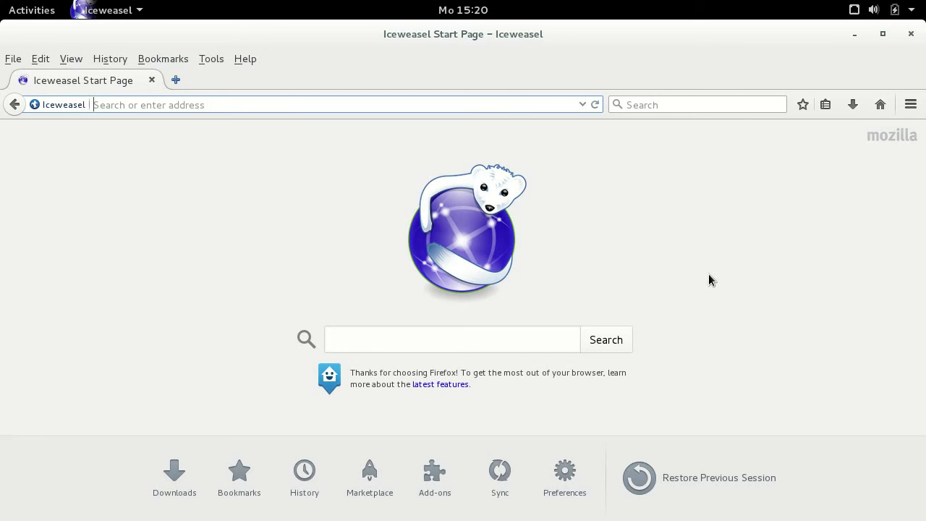
{"action": "type", "text": "www."}
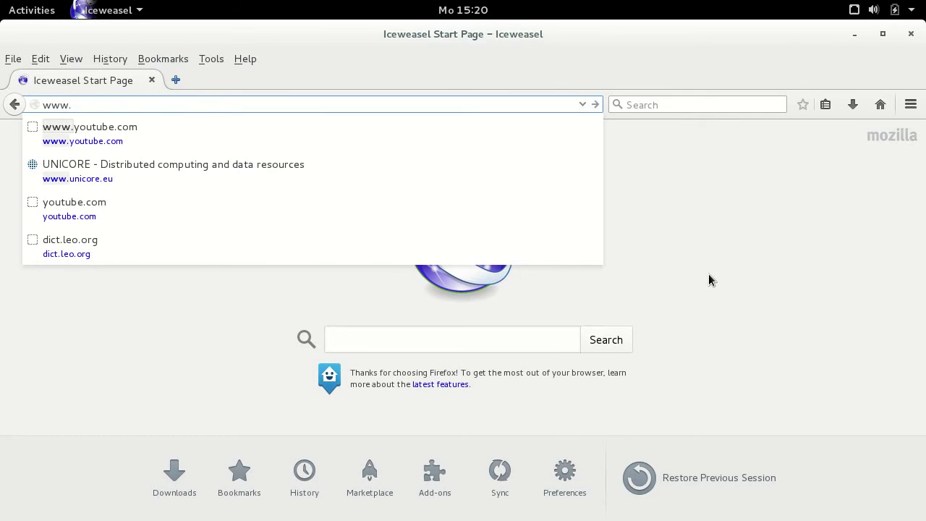
{"action": "type", "text": "unicore"}
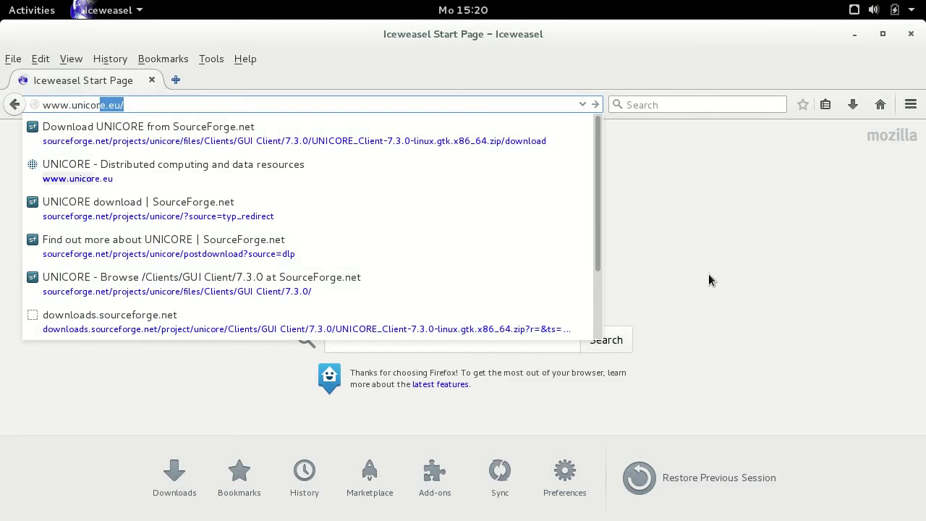
{"action": "type", "text": ".eu/"}
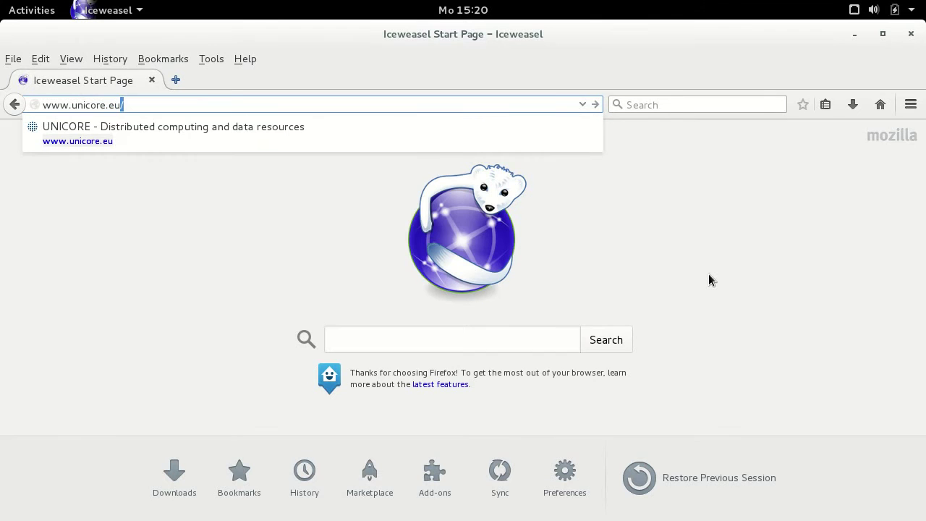
{"action": "type", "text": "/"}
{"action": "key", "text": "Return"}
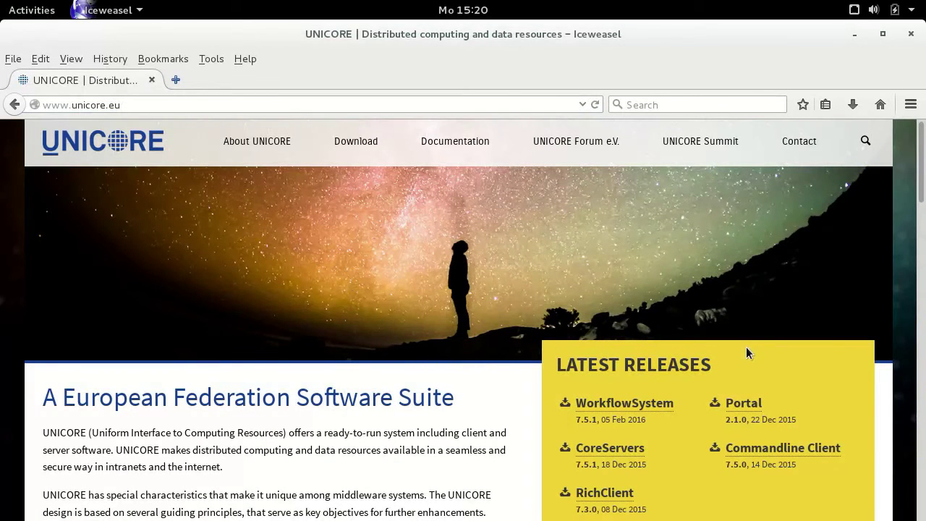
{"action": "scroll", "coordinate": [739, 346], "scroll_direction": "down", "scroll_amount": 2}
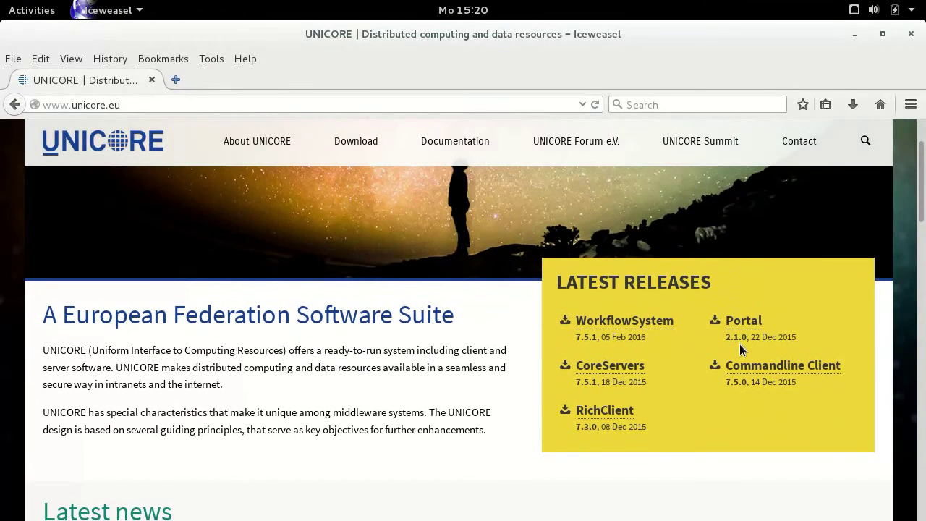
{"action": "left_click", "coordinate": [616, 414]}
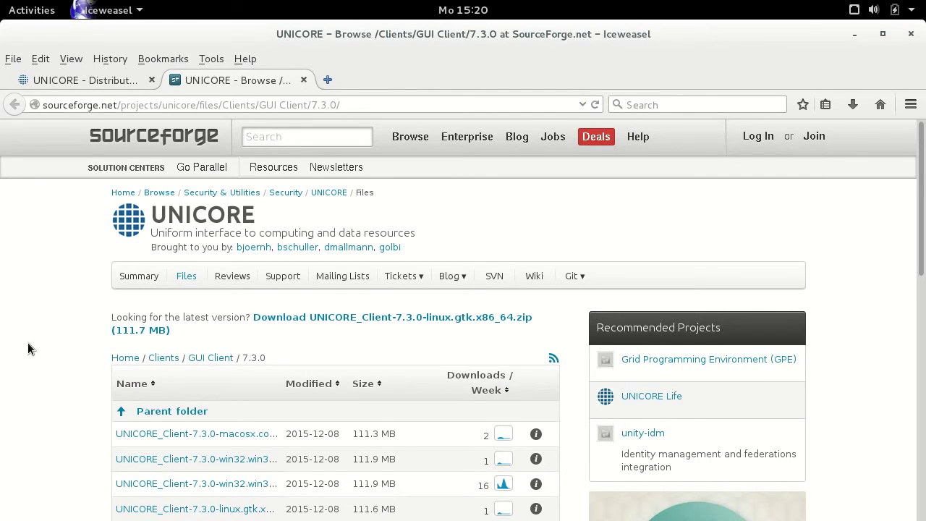
Step: Scroll the SourceForge GUI Client 7.3.0 page down to its file table
{"action": "left_click_drag", "start_coordinate": [922, 189], "coordinate": [918, 231]}
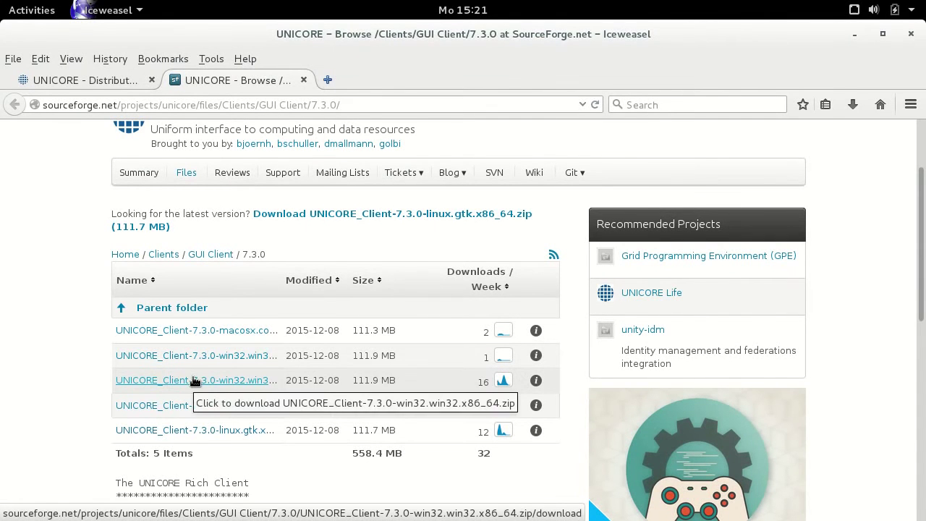
Step: Download the linux.gtk.x86_64 client zip and open it from Downloads in Archive Manager
{"action": "left_click", "coordinate": [193, 430]}
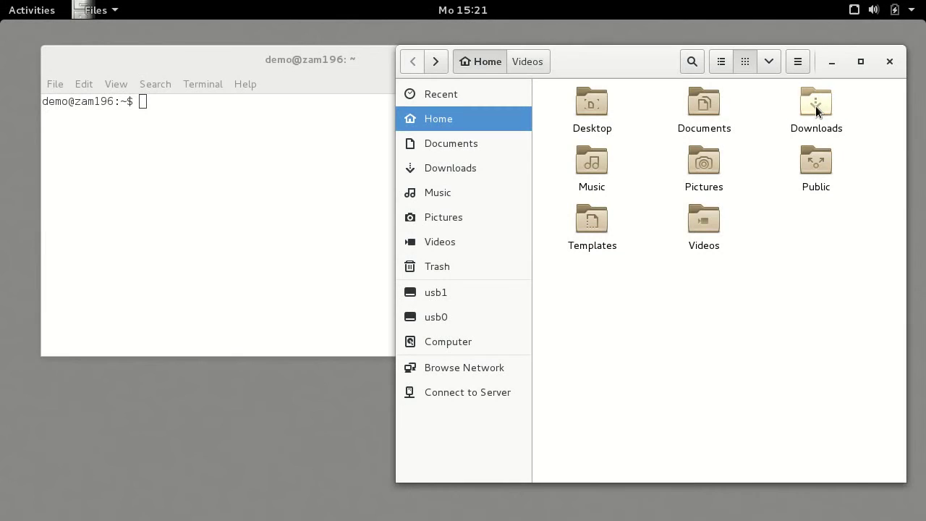
{"action": "double_click", "coordinate": [816, 107]}
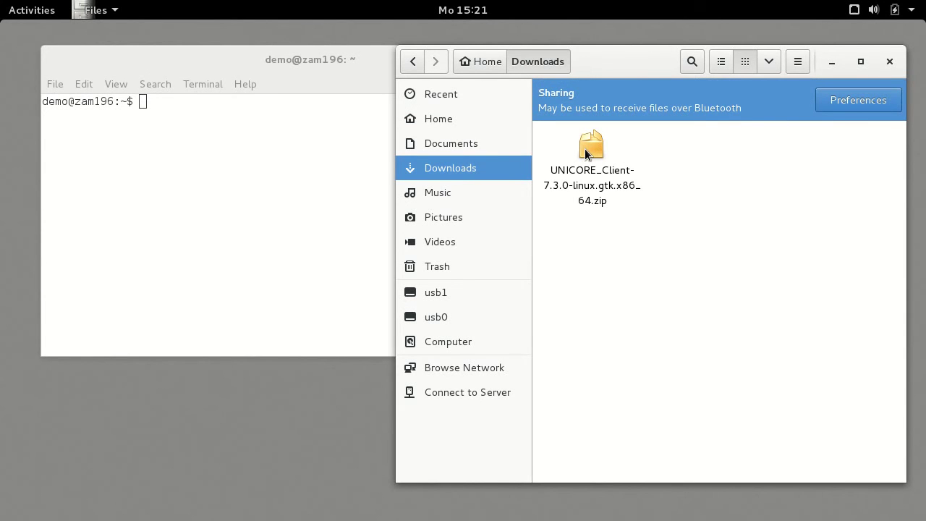
{"action": "double_click", "coordinate": [588, 147]}
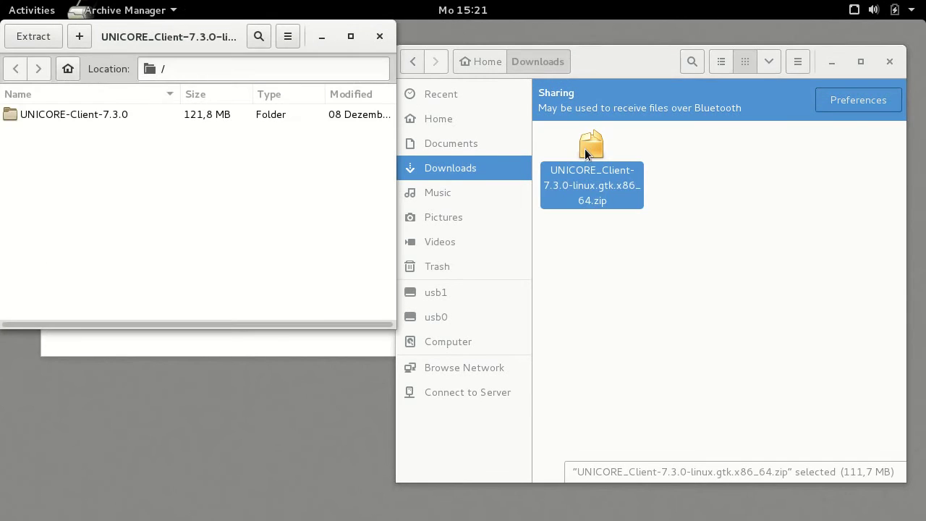
Step: Extract the UNICORE-Client-7.3.0 folder into Home, close Archive Manager, and open the folder
{"action": "left_click", "coordinate": [465, 58]}
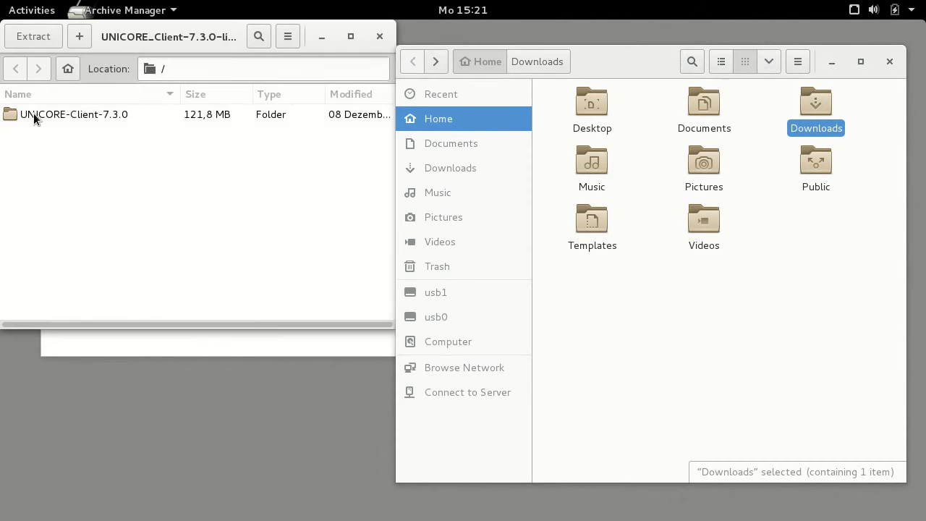
{"action": "left_click_drag", "start_coordinate": [34, 114], "coordinate": [678, 383]}
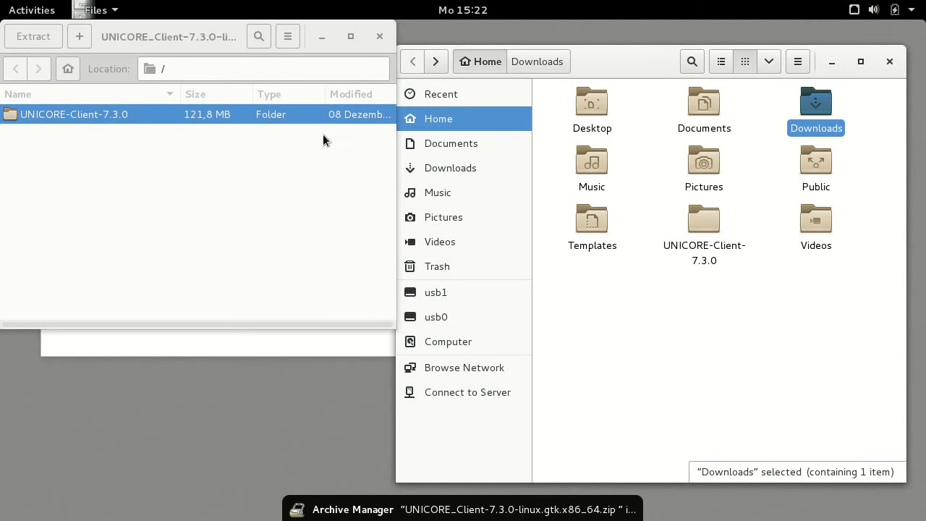
{"action": "left_click", "coordinate": [379, 36]}
{"action": "left_click", "coordinate": [379, 36]}
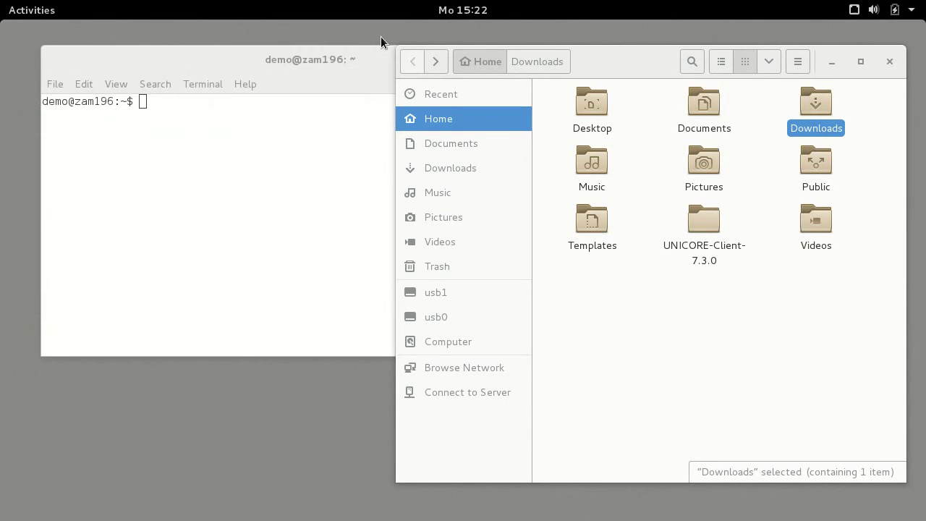
{"action": "left_click", "coordinate": [317, 176]}
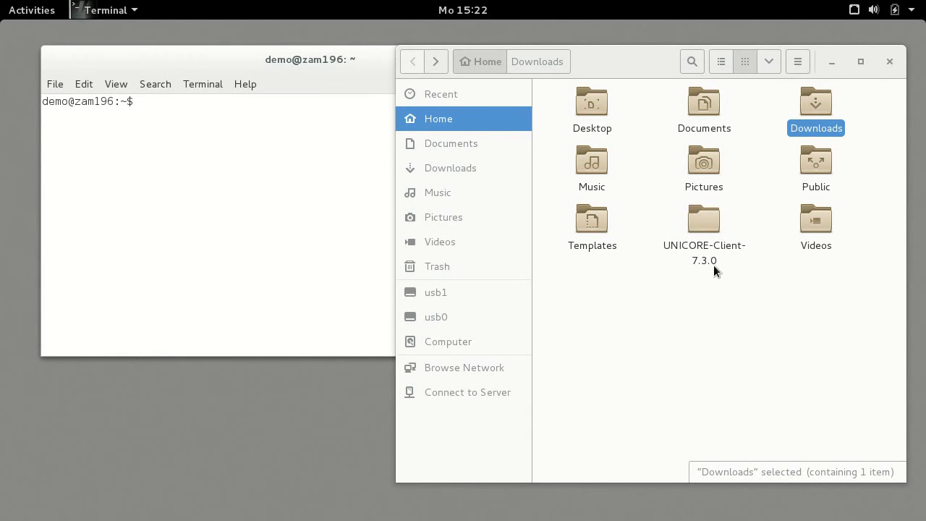
{"action": "left_click", "coordinate": [707, 228]}
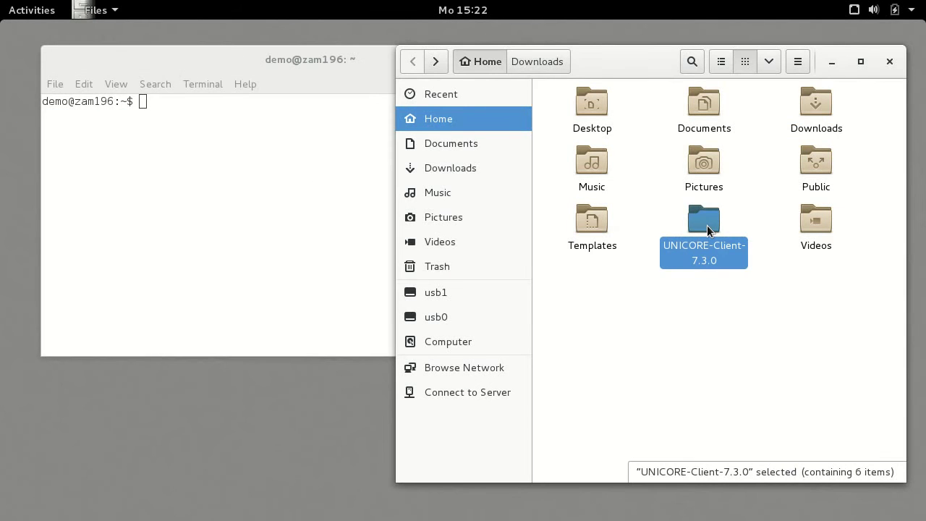
{"action": "double_click", "coordinate": [707, 228]}
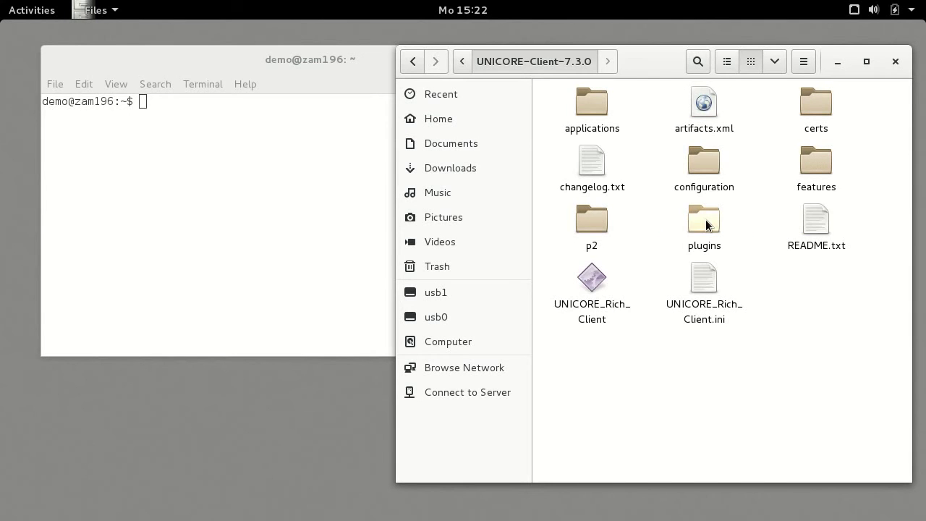
Step: Launch UNICORE_Rich_Client and accept demouser.jks as both keystore credential and truststore
{"action": "double_click", "coordinate": [593, 278]}
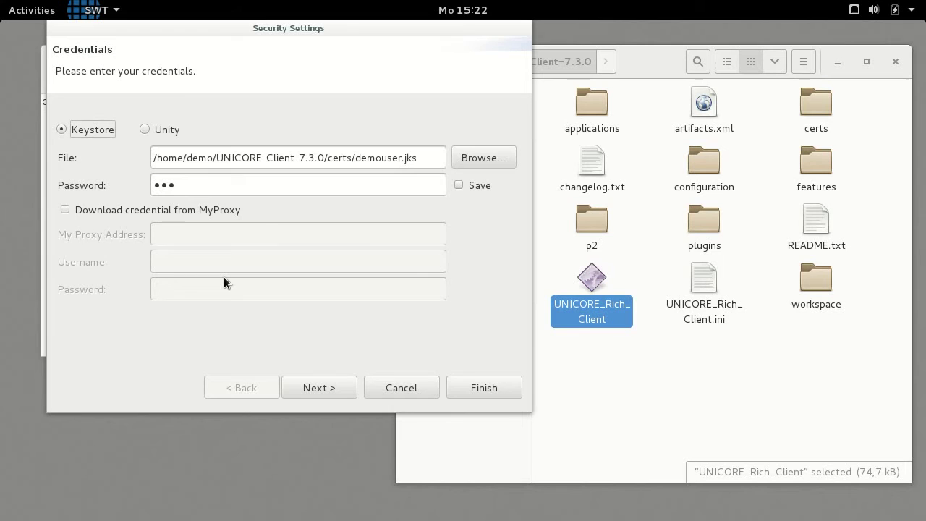
{"action": "left_click", "coordinate": [317, 383]}
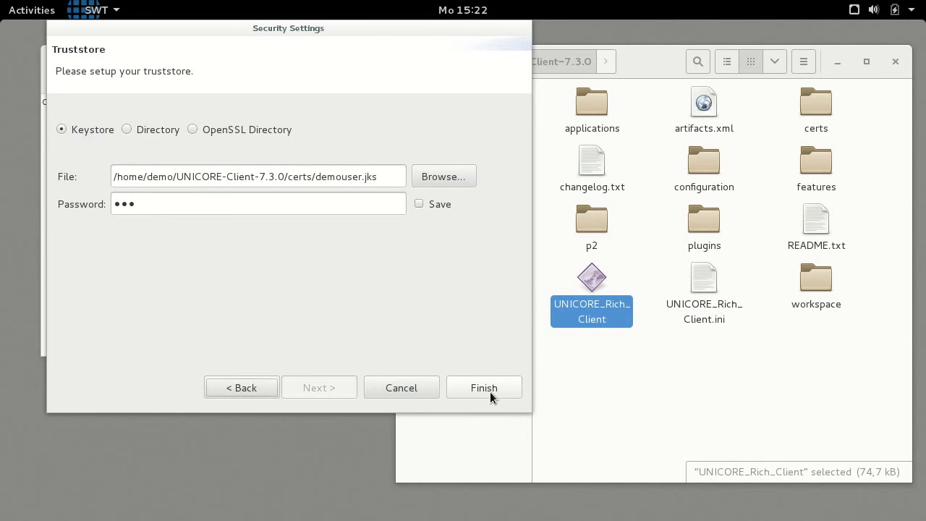
{"action": "left_click", "coordinate": [489, 391]}
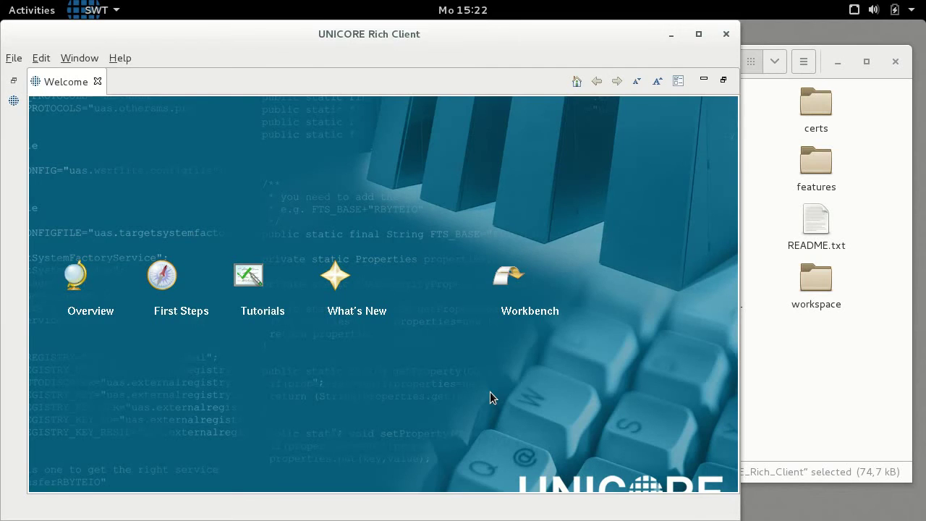
Step: Maximize the client window and go to First Steps from the Welcome page
{"action": "left_click", "coordinate": [699, 33]}
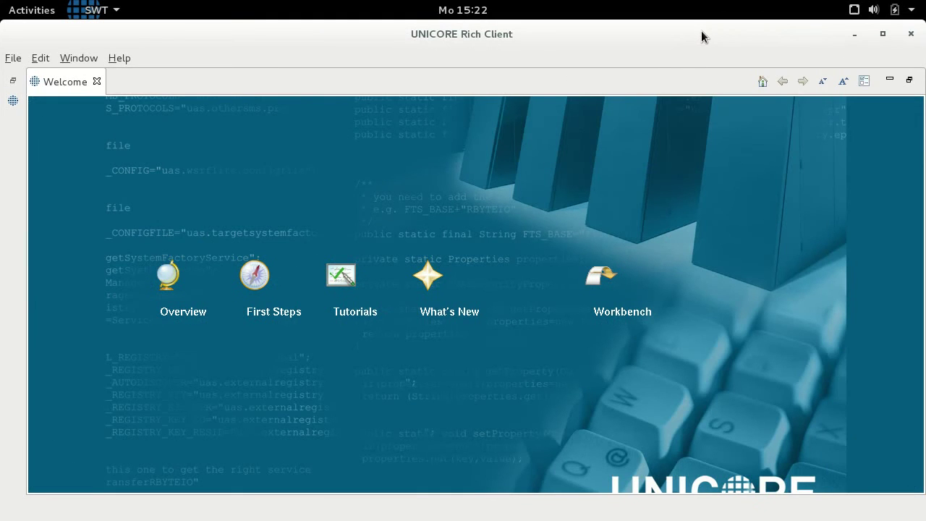
{"action": "left_click", "coordinate": [259, 276]}
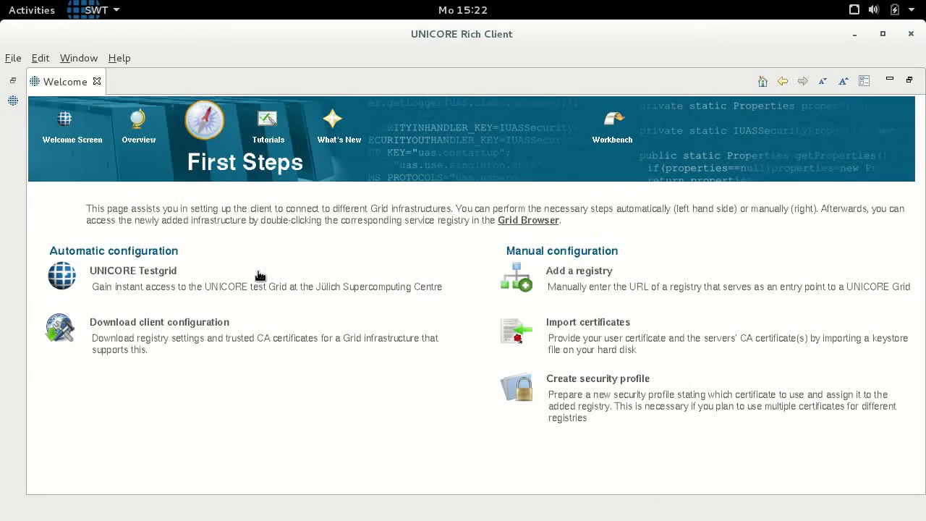
Step: Register a UNICORE Testgrid account with full name, e-mail, organisation Demo Inc. and country ZIMBABWE (ZW)
{"action": "left_click", "coordinate": [189, 273]}
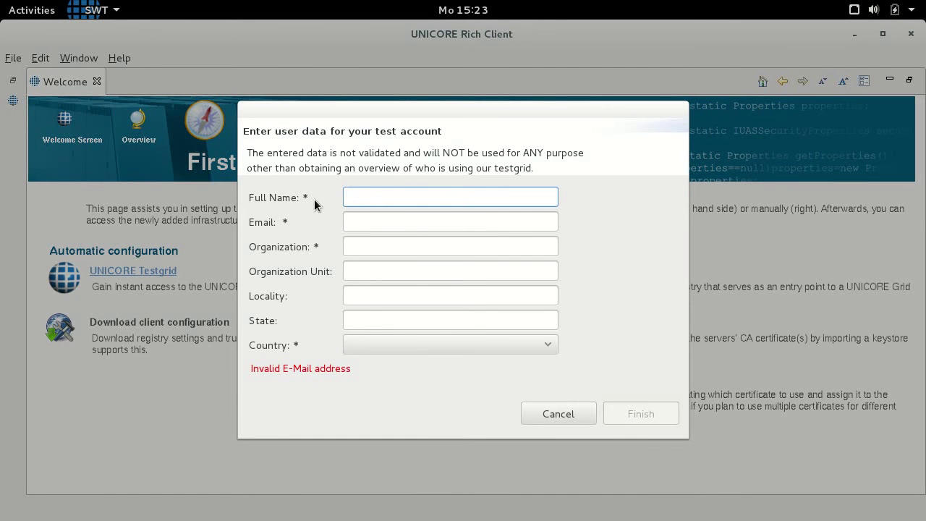
{"action": "type", "text": "Demo User"}
{"action": "key", "text": "Tab"}
{"action": "type", "text": "de"}
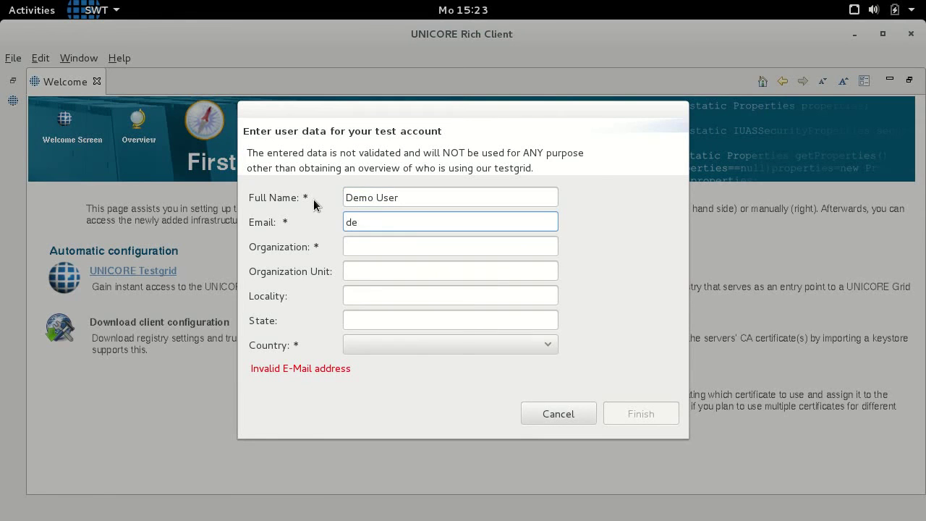
{"action": "type", "text": "mo@user.de"}
{"action": "key", "text": "Tab"}
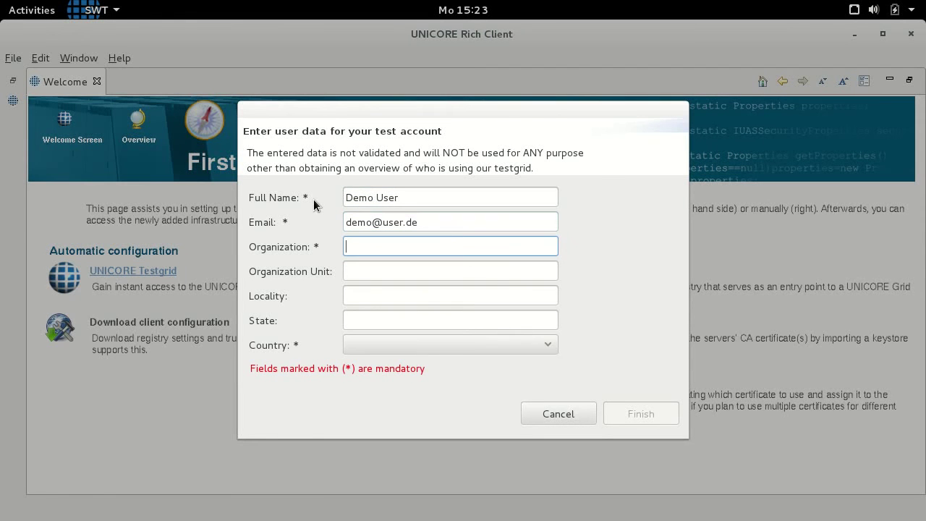
{"action": "type", "text": "Demo Inc."}
{"action": "left_click", "coordinate": [379, 338]}
{"action": "left_click", "coordinate": [383, 318]}
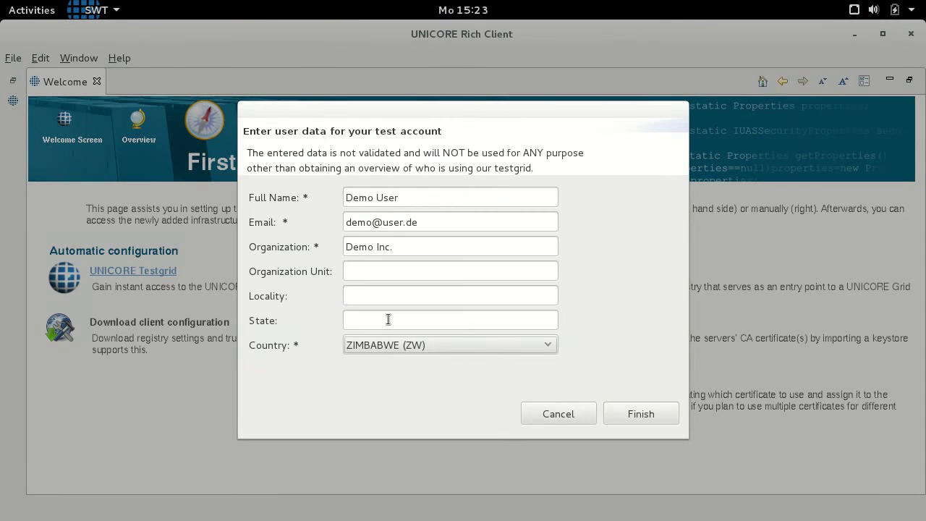
{"action": "left_click", "coordinate": [659, 412]}
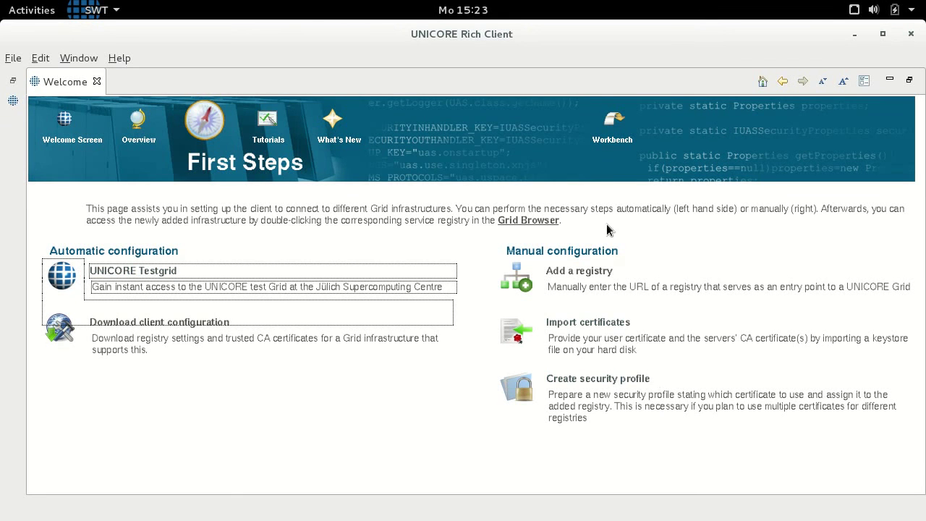
Step: Switch to the workbench and expand UNICORE test Grid in the Grid Browser
{"action": "left_click", "coordinate": [613, 136]}
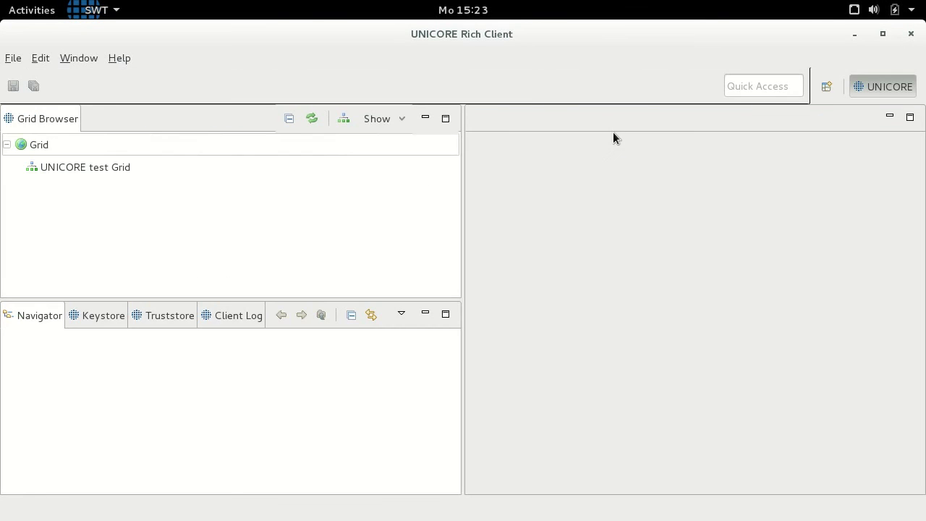
{"action": "double_click", "coordinate": [142, 164]}
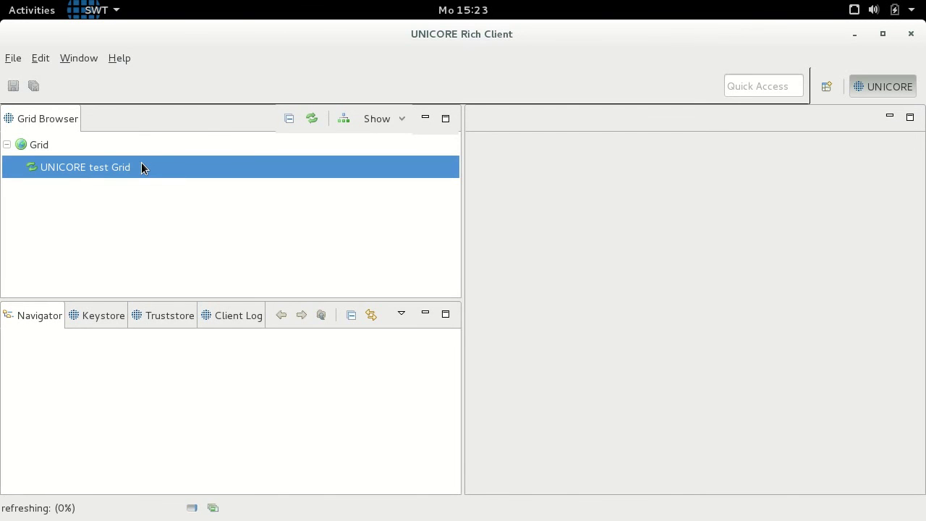